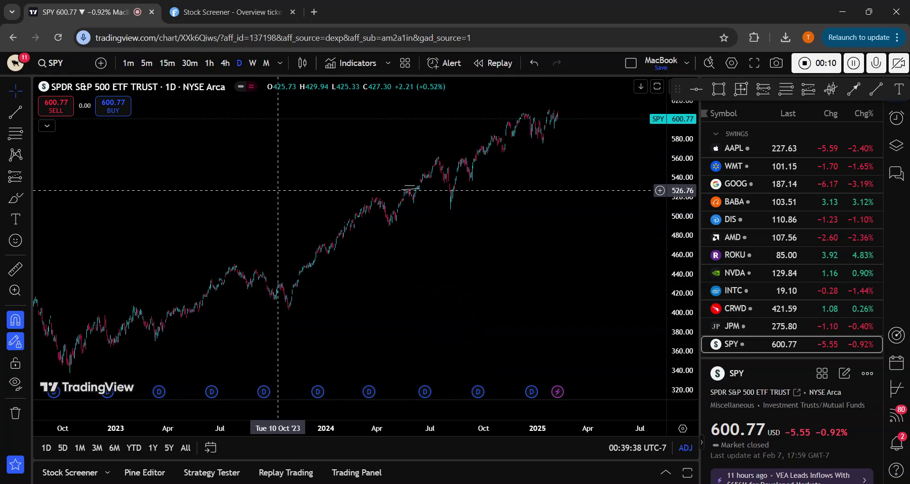
Step: Switch to the Finviz stock screener and look over its filters and results list
click(228, 12)
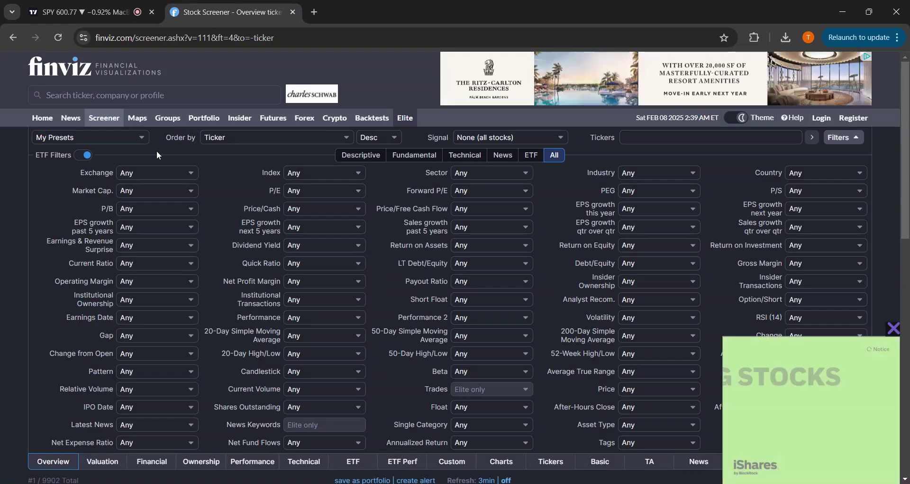
scroll(427, 247, down, 3)
click(891, 327)
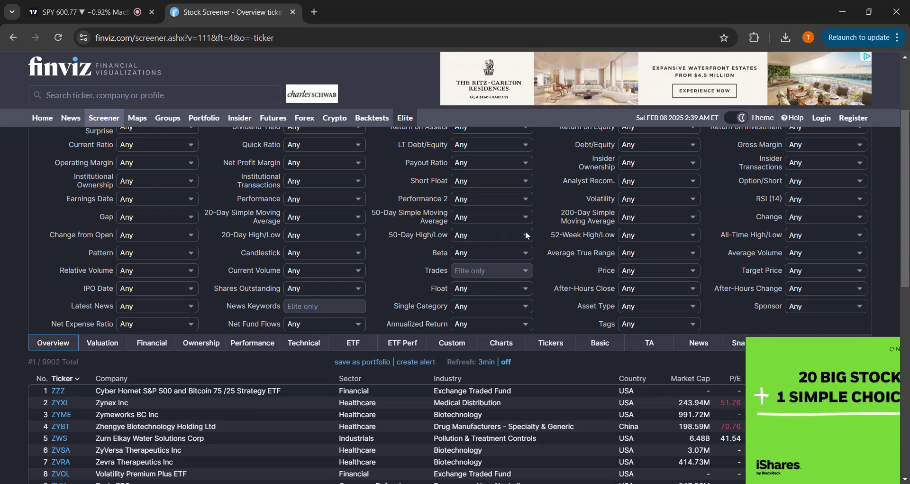
scroll(186, 206, up, 3)
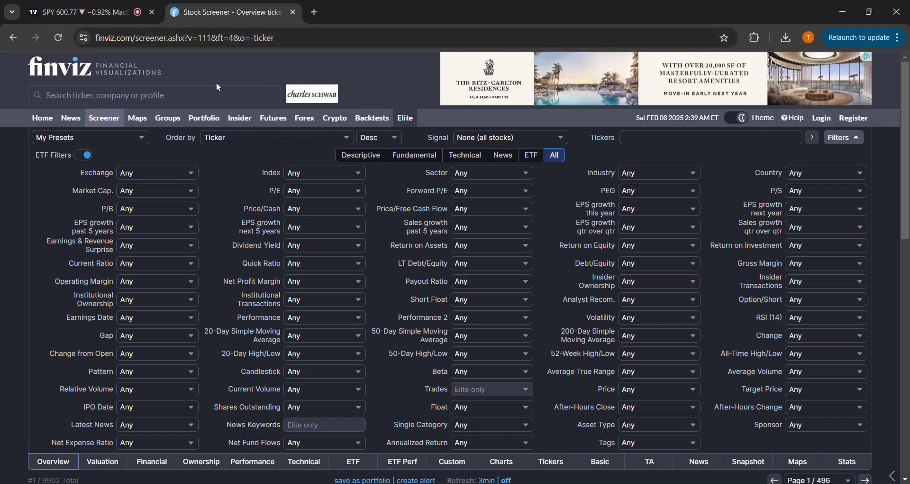
Step: Reload the Finviz screener from the home page and display all filter categories
click(44, 120)
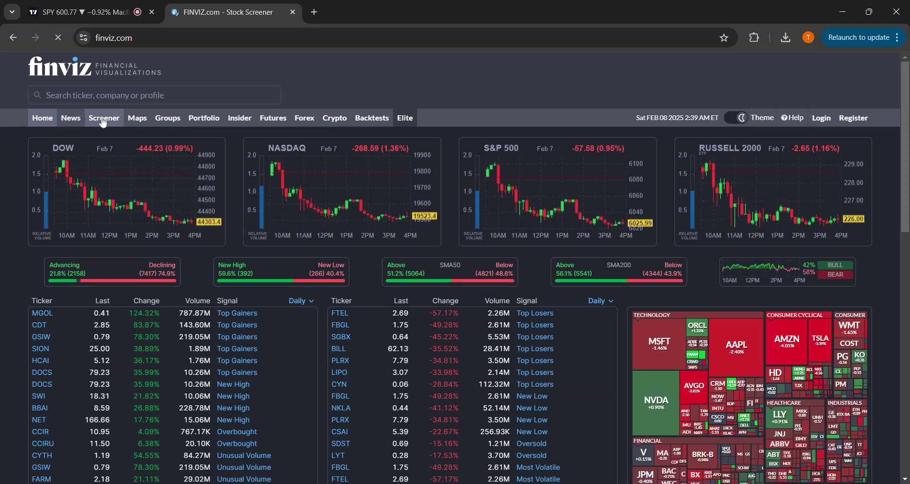
click(105, 118)
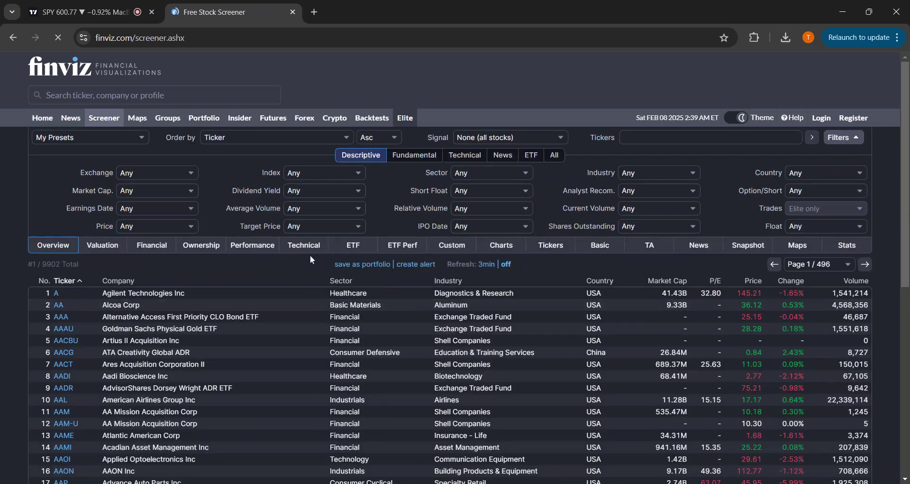
click(556, 158)
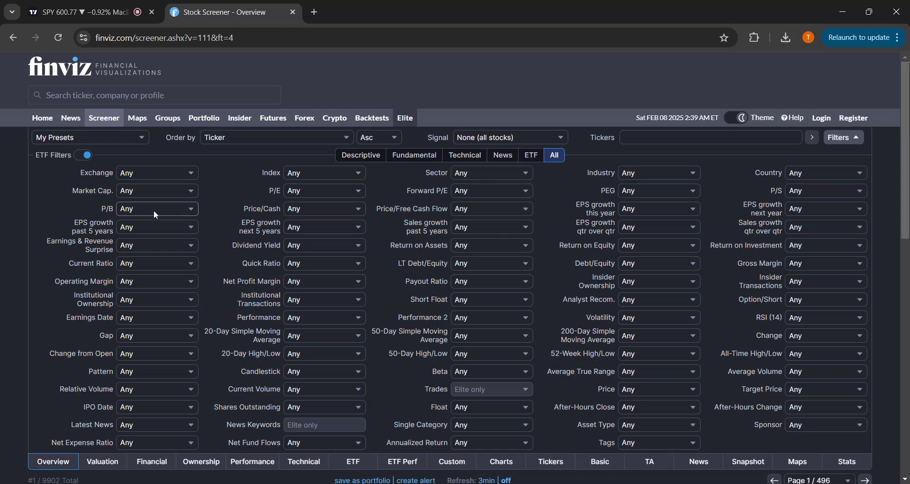
Step: Set EPS growth past 5 years, EPS growth next 5 years and Sales growth past 5 years to Positive (>0%)
click(156, 232)
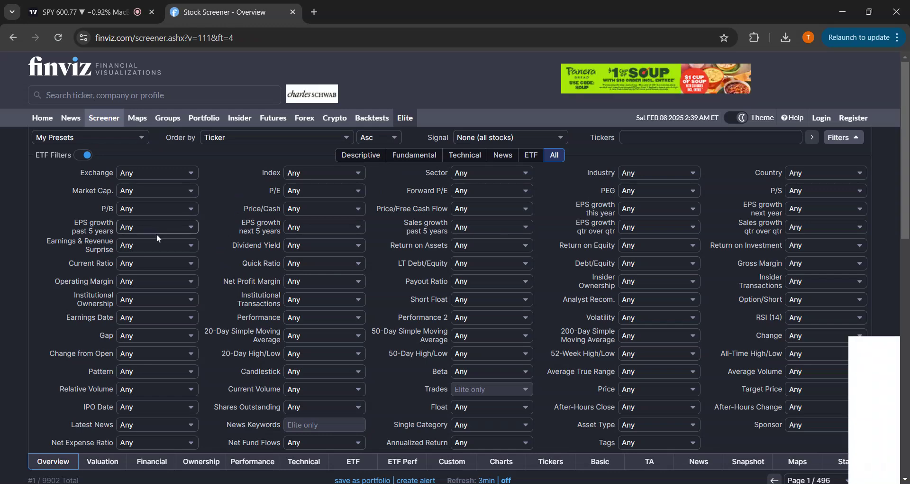
click(156, 259)
click(329, 229)
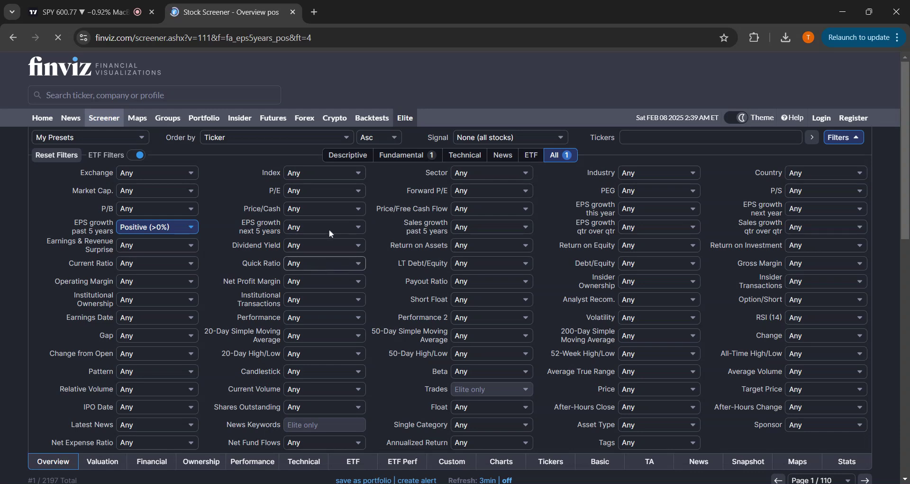
click(328, 235)
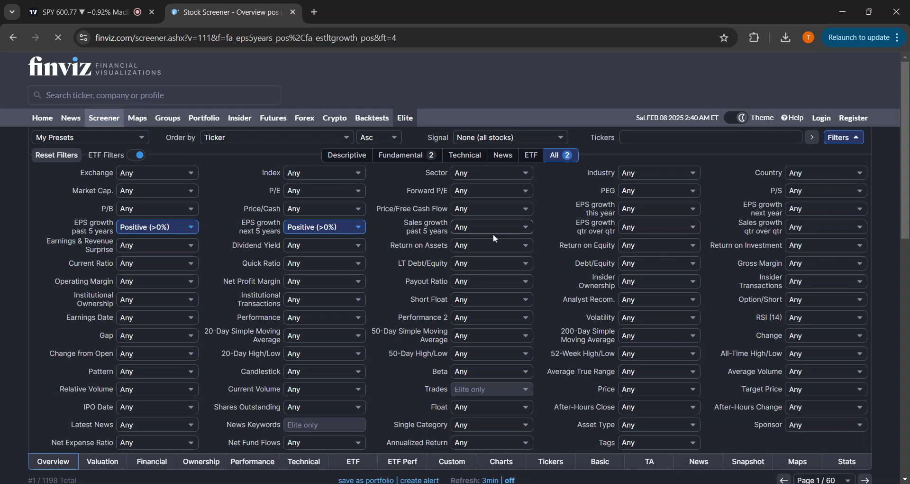
click(493, 246)
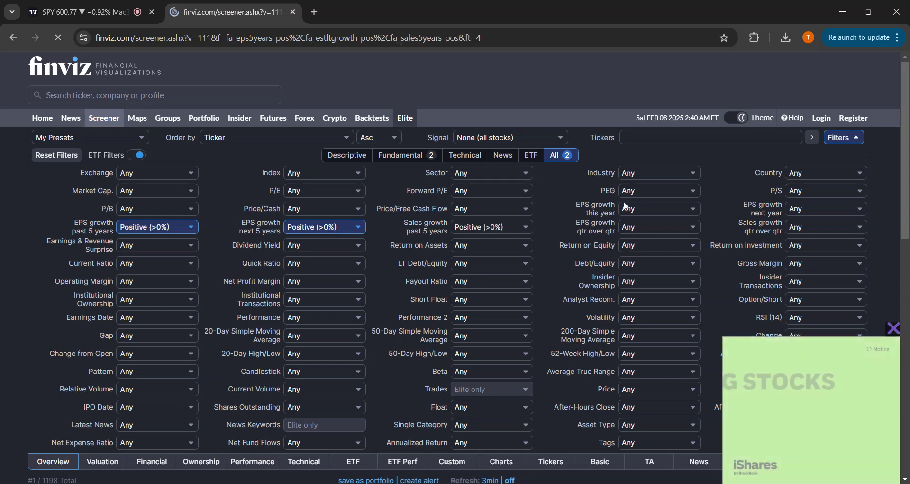
Step: Set EPS growth this year, next year and quarter over quarter, plus Sales growth quarter over quarter, to Positive (>0%)
click(651, 216)
click(657, 223)
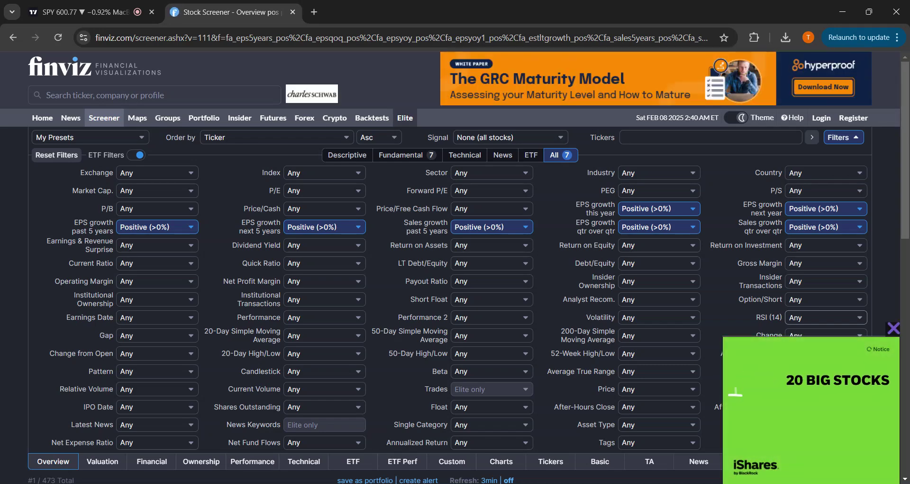
Step: Set RSI (14) to Overbought (60), All-Time High/Low to 0-10% below High and Average Volume to Over 100K
click(826, 211)
scroll(663, 288, down, 3)
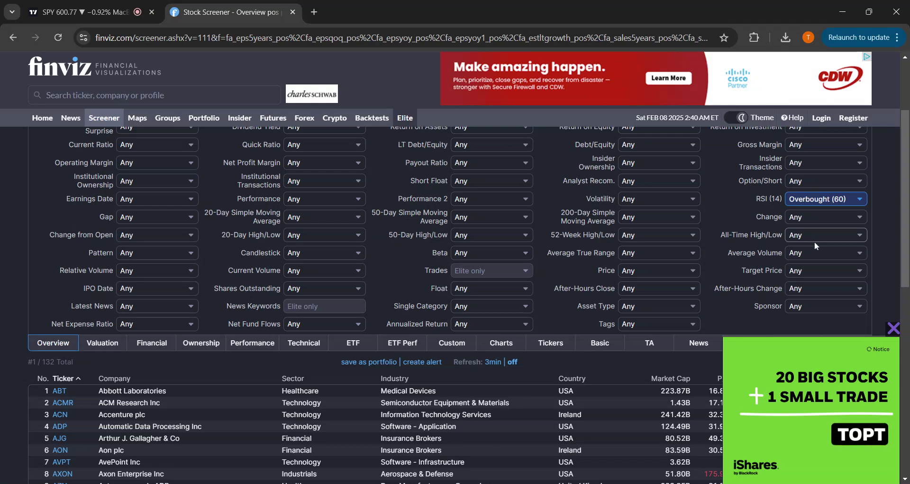
click(815, 237)
click(840, 452)
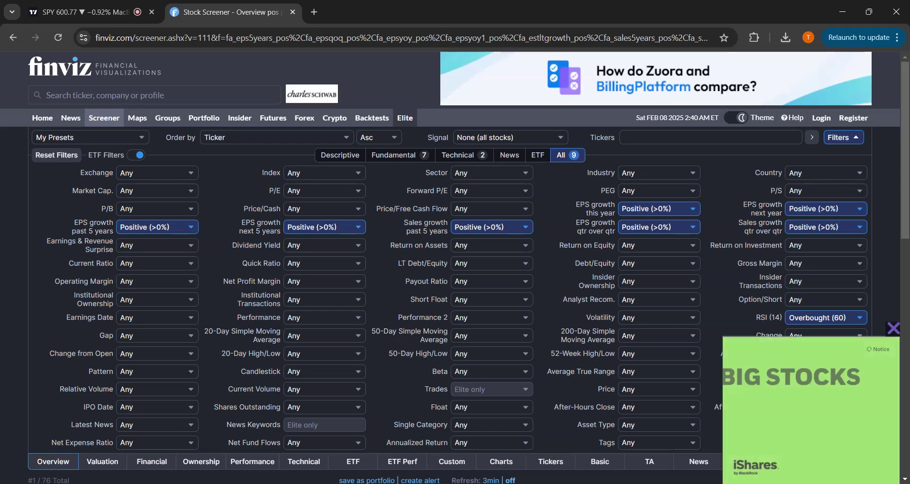
click(833, 303)
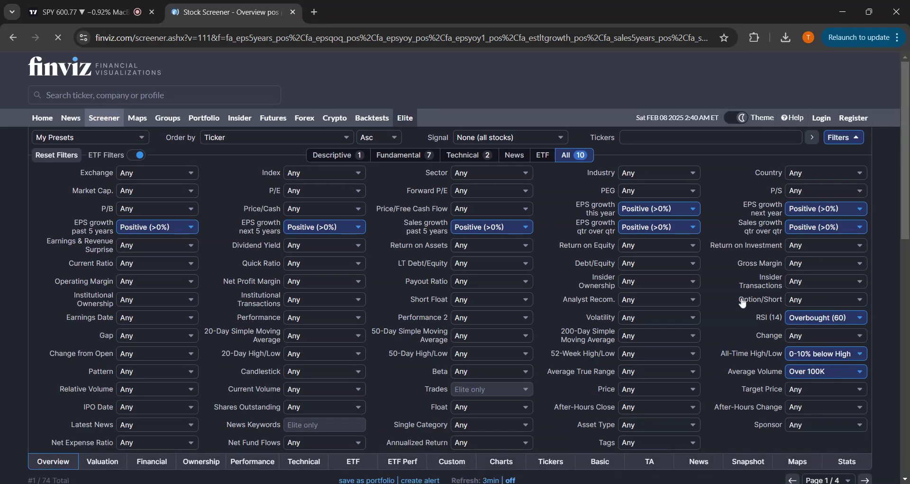
Step: Filter for stocks priced above both the 200-day and the 50-day simple moving averages
click(649, 333)
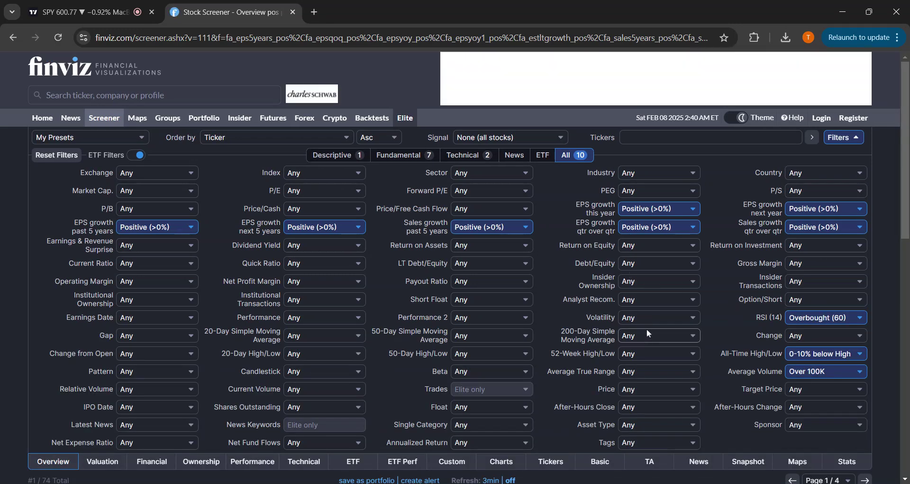
click(612, 269)
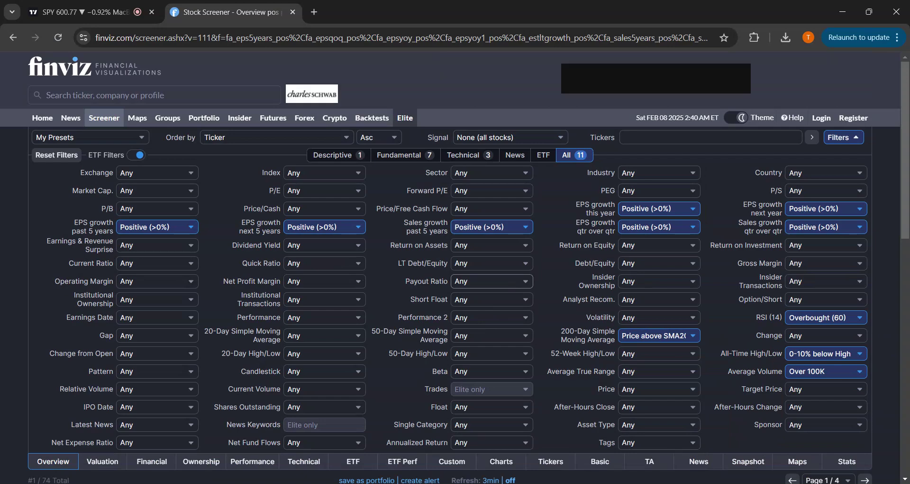
click(514, 155)
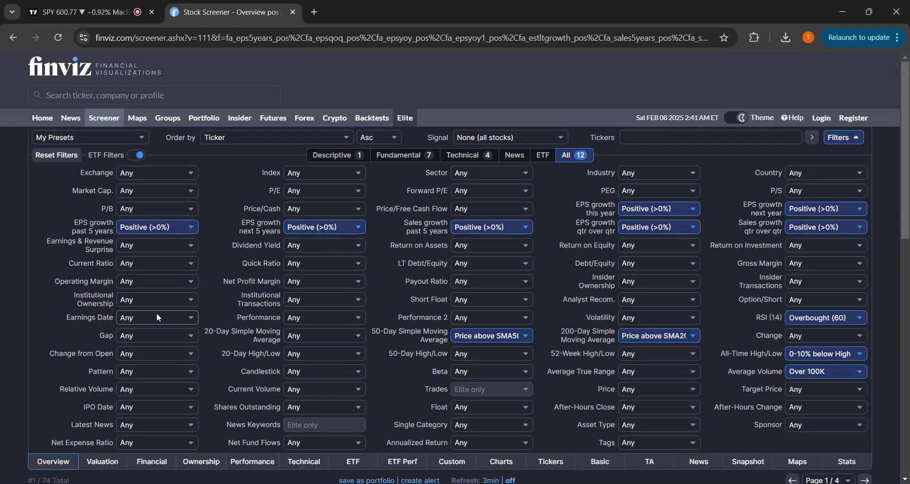
Step: Set Relative Volume to Over 1.5 and sort the results by ticker in descending order
click(196, 222)
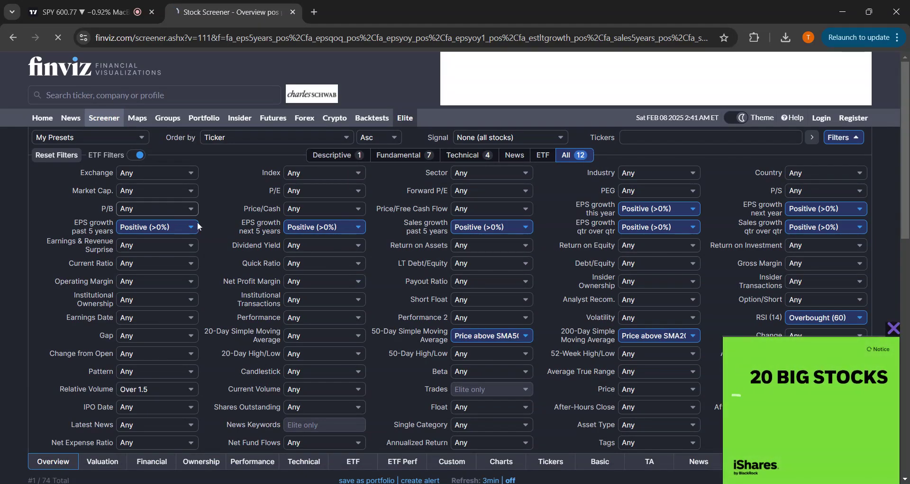
scroll(190, 231, down, 2)
scroll(225, 249, down, 3)
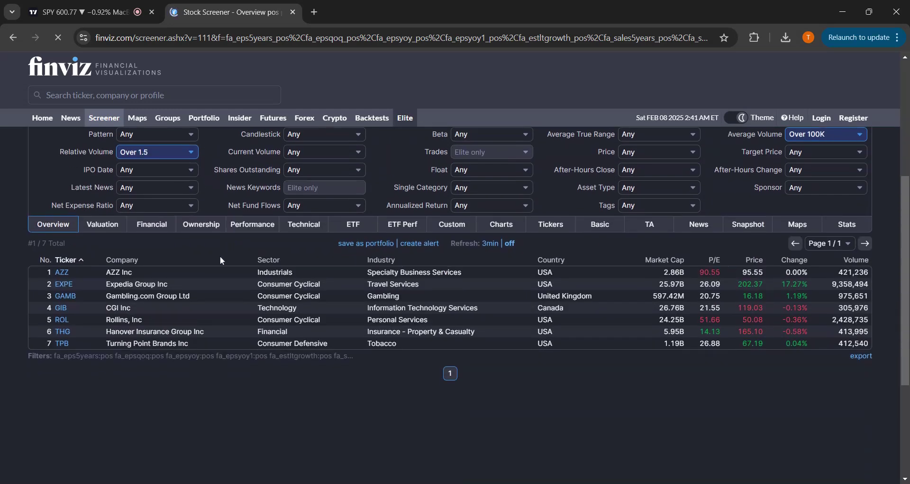
click(82, 261)
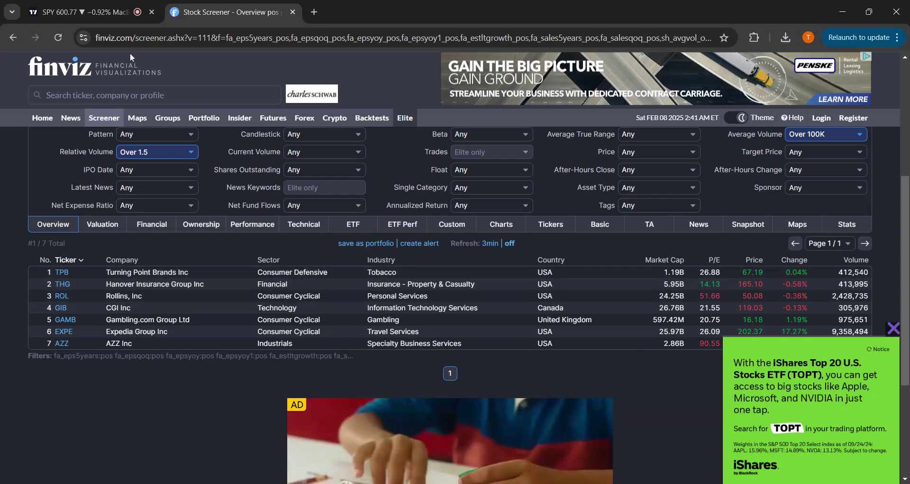
Step: Switch to TradingView and load the chart for the TPB symbol
click(107, 16)
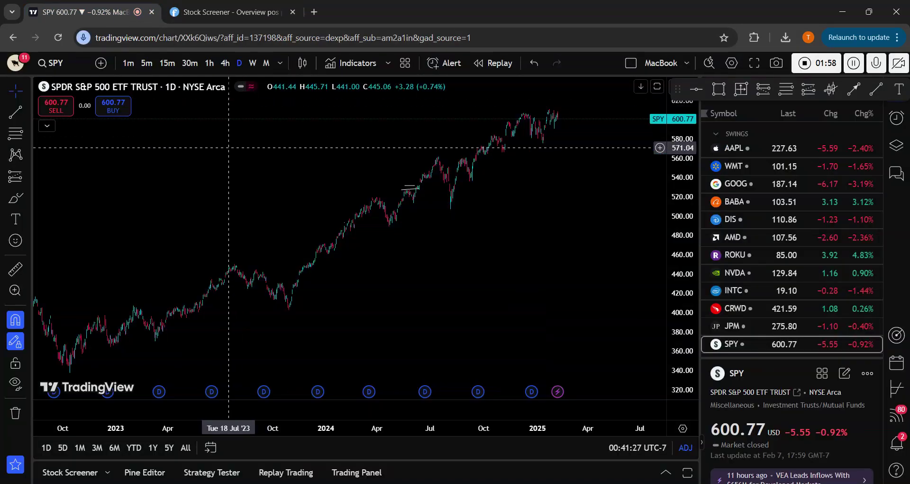
text(TPB)
key(Return)
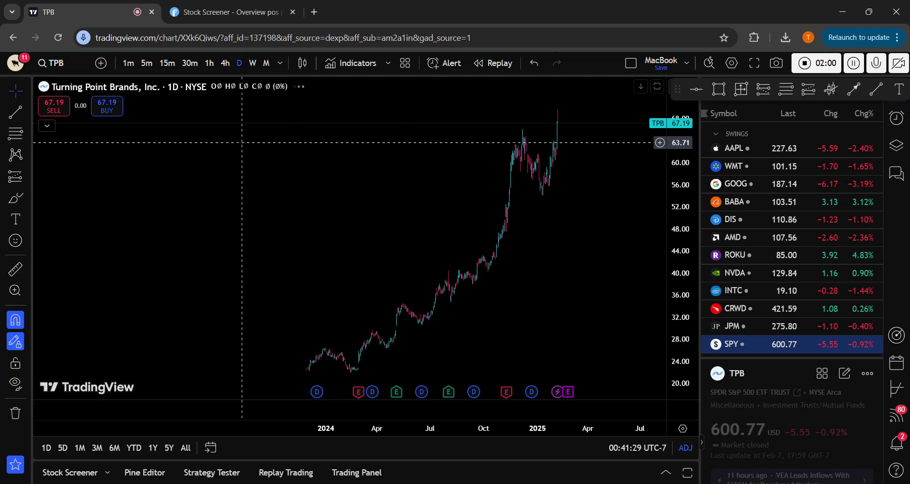
Step: Examine TPB's daily chart, comparing its price history since 2019 with the recent move near the highs
scroll(460, 329, down, 5)
scroll(400, 290, up, 3)
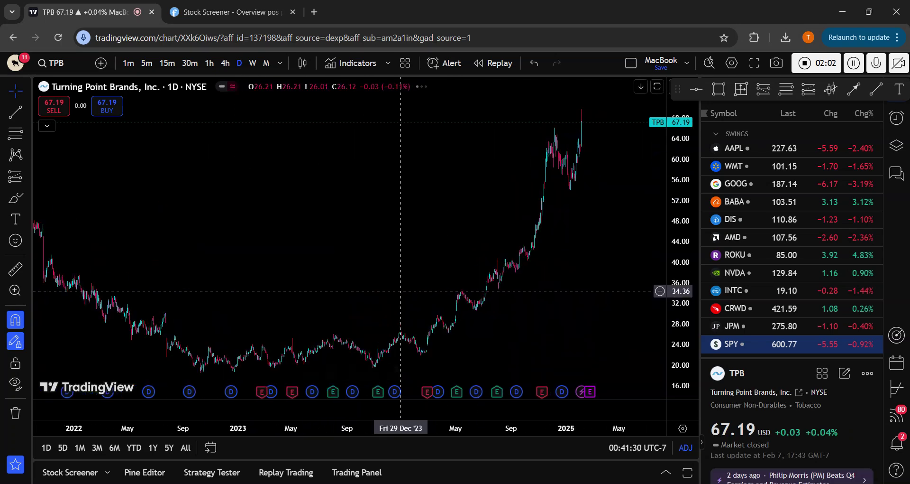
scroll(366, 267, down, 3)
scroll(347, 256, up, 4)
scroll(346, 256, up, 2)
scroll(332, 247, down, 3)
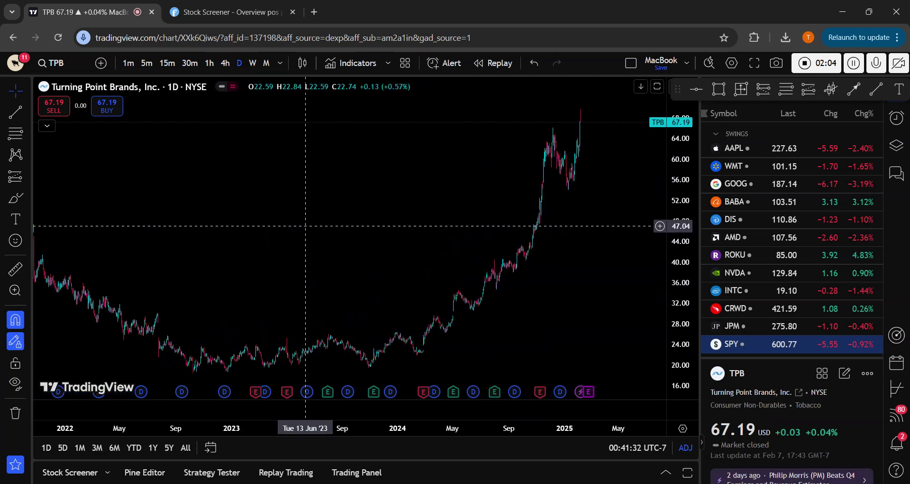
drag(308, 228, 437, 230)
scroll(432, 232, down, 8)
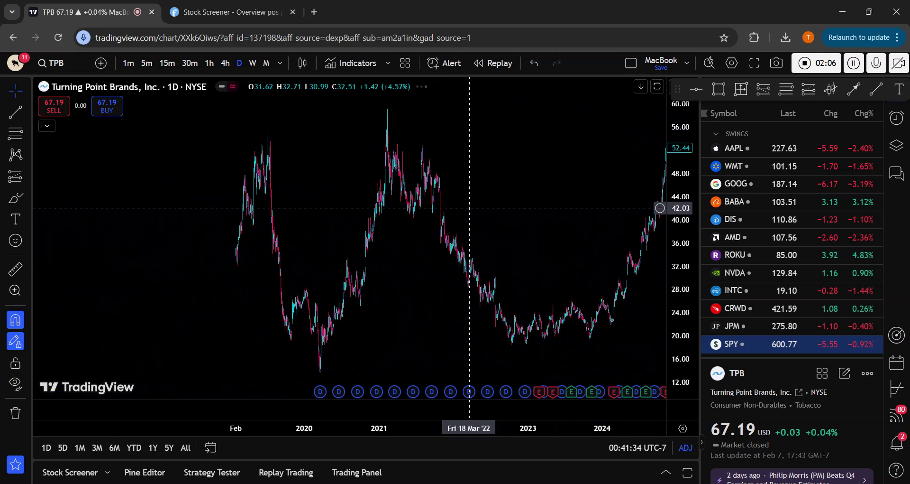
drag(550, 192, 476, 295)
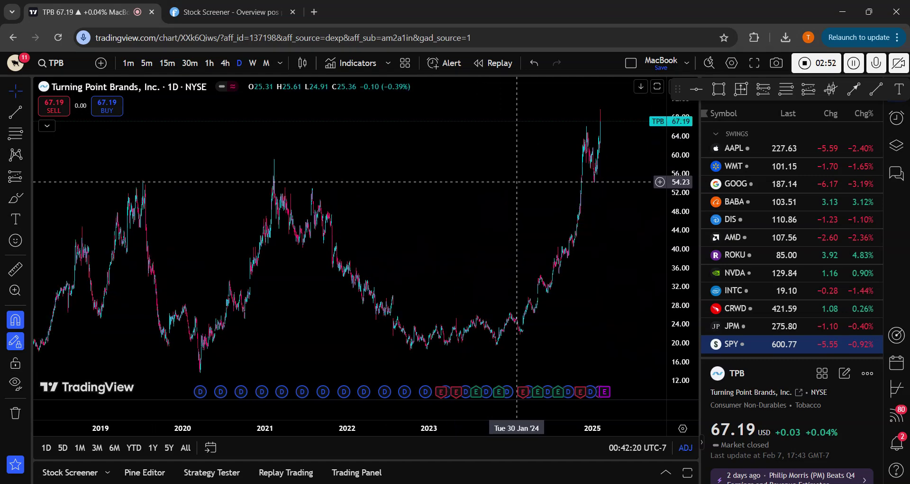
scroll(533, 138, up, 5)
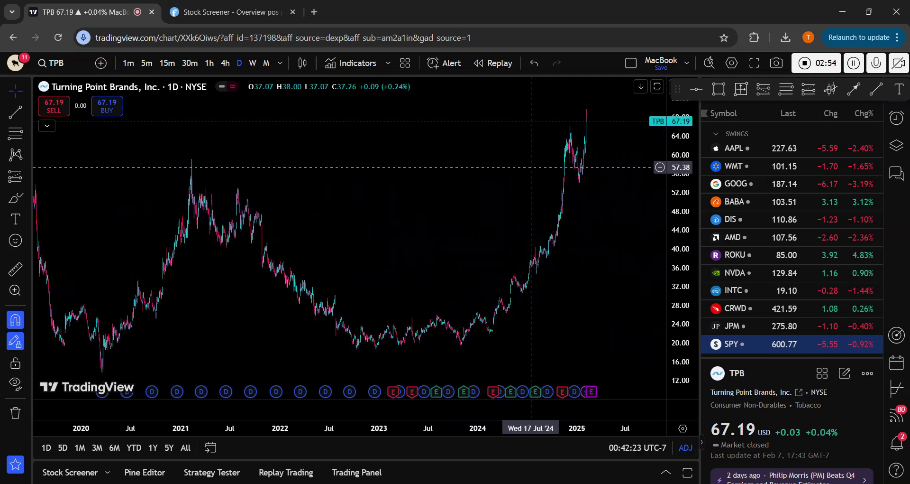
scroll(532, 176, up, 3)
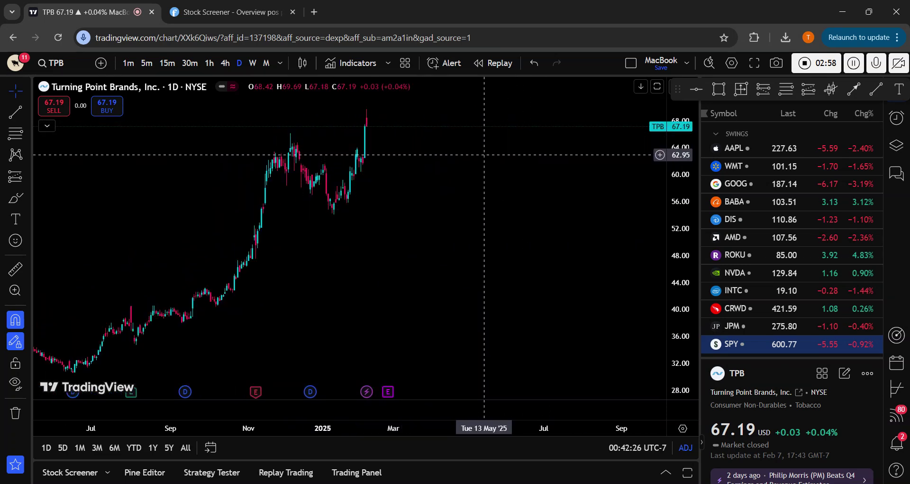
scroll(457, 142, left, 3)
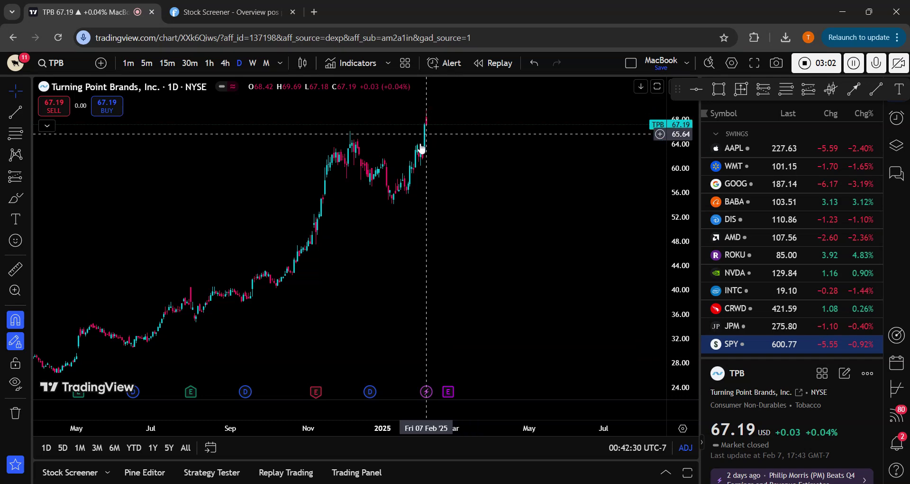
scroll(395, 176, left, 3)
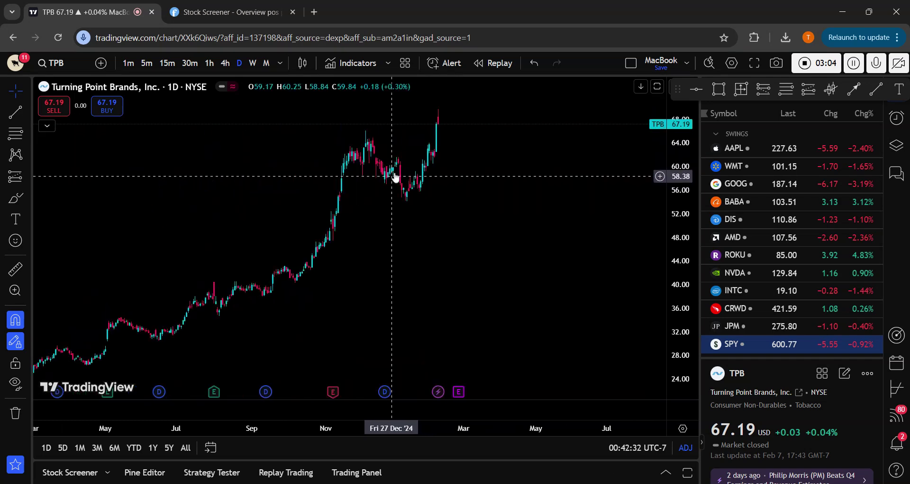
scroll(415, 187, down, 3)
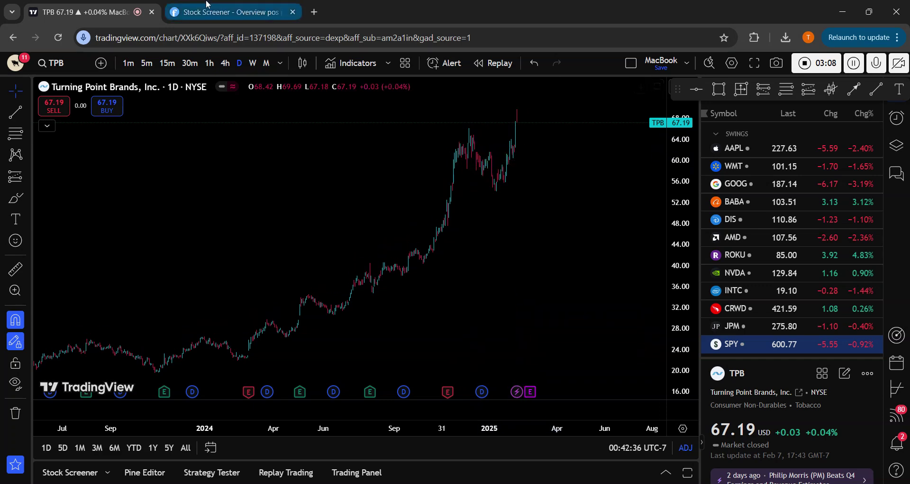
Step: Check the next ticker in the Finviz results, then load the THG chart in TradingView and examine its price history
click(225, 12)
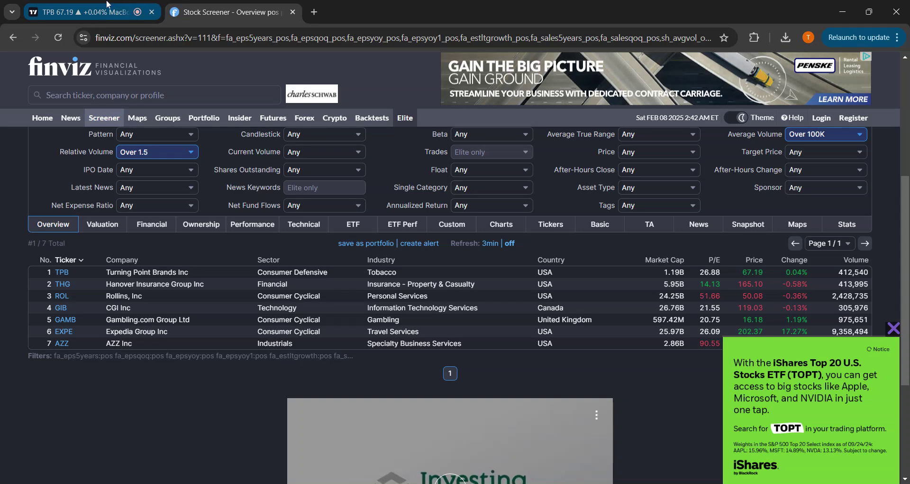
click(145, 13)
text(THG)
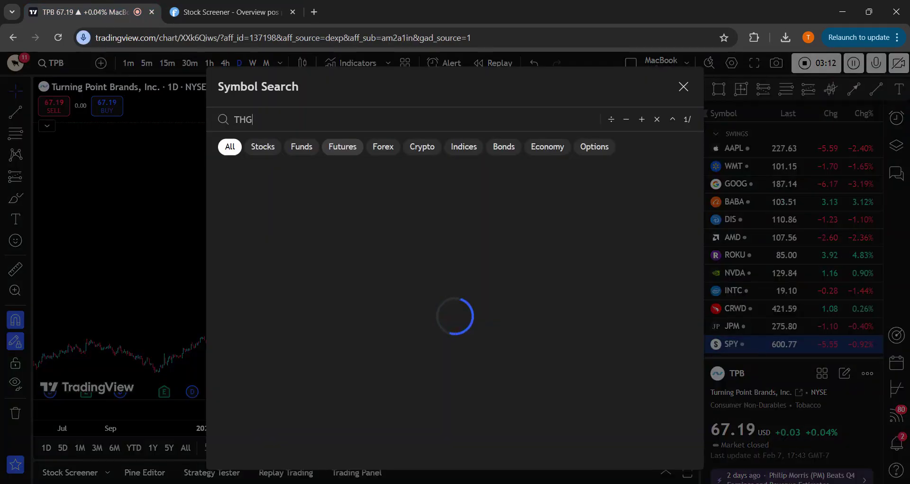
key(Return)
scroll(476, 173, down, 3)
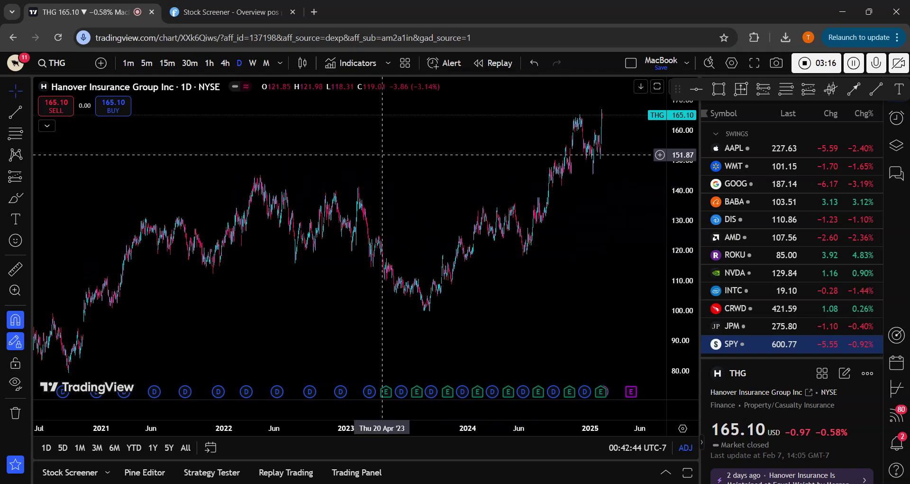
scroll(430, 185, down, 2)
scroll(522, 156, up, 5)
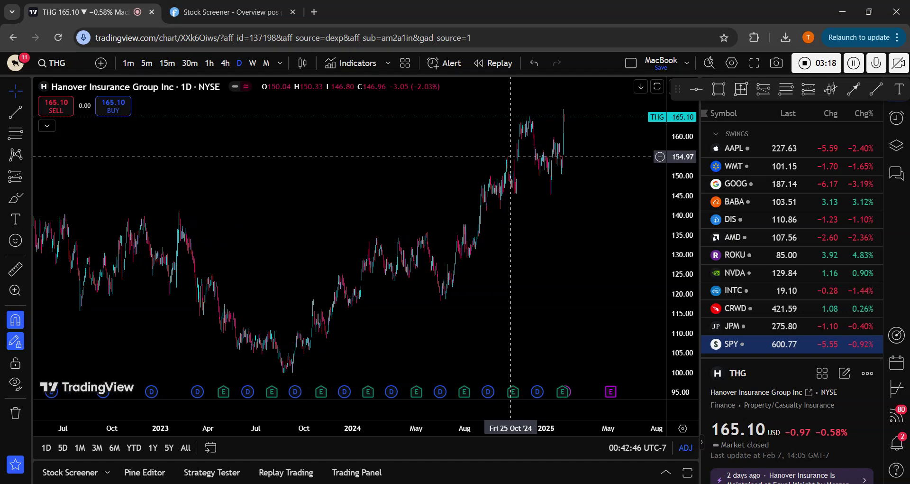
Step: Examine THG's recent price action near its highs on the daily chart, from late 2024 into February 2025
scroll(428, 170, up, 3)
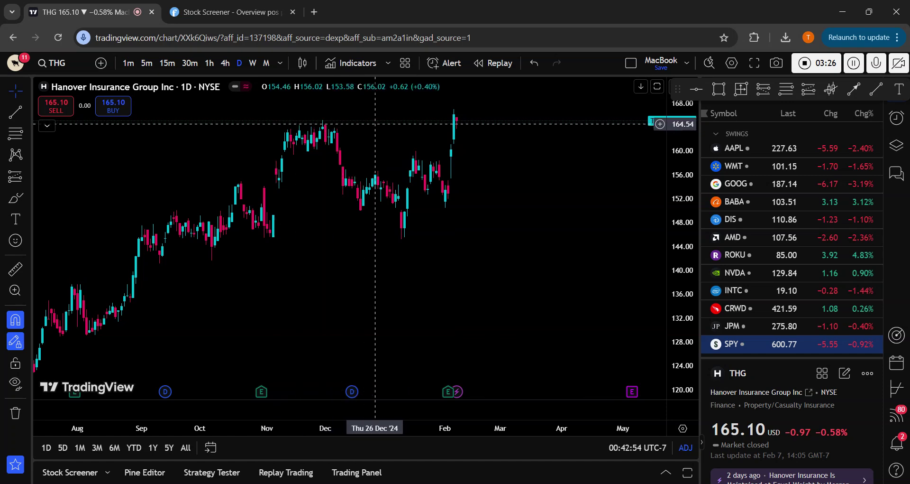
scroll(465, 137, up, 2)
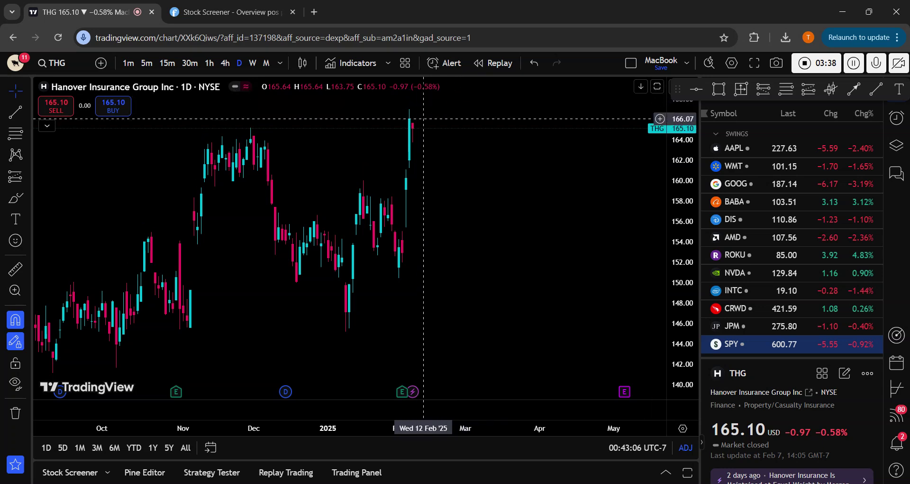
scroll(431, 277, down, 4)
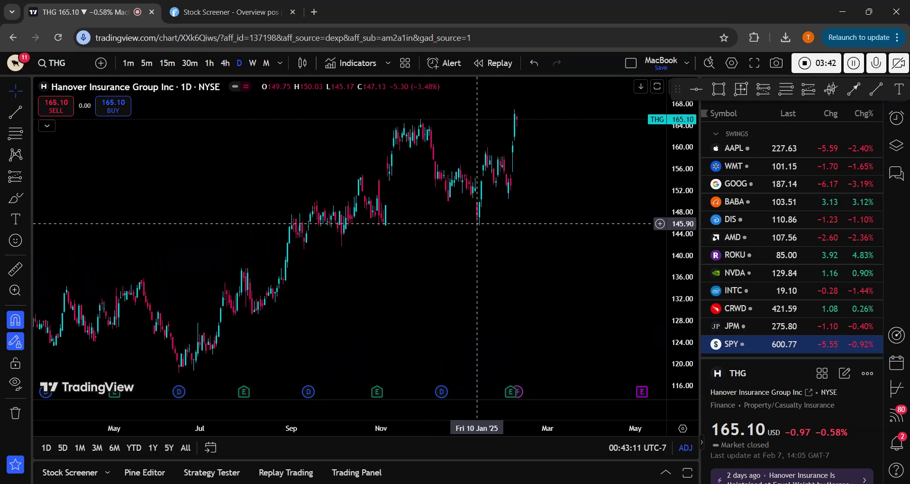
Step: Check the ticker after THG in the Finviz results, then load the ROL chart in TradingView and examine its price history
click(243, 14)
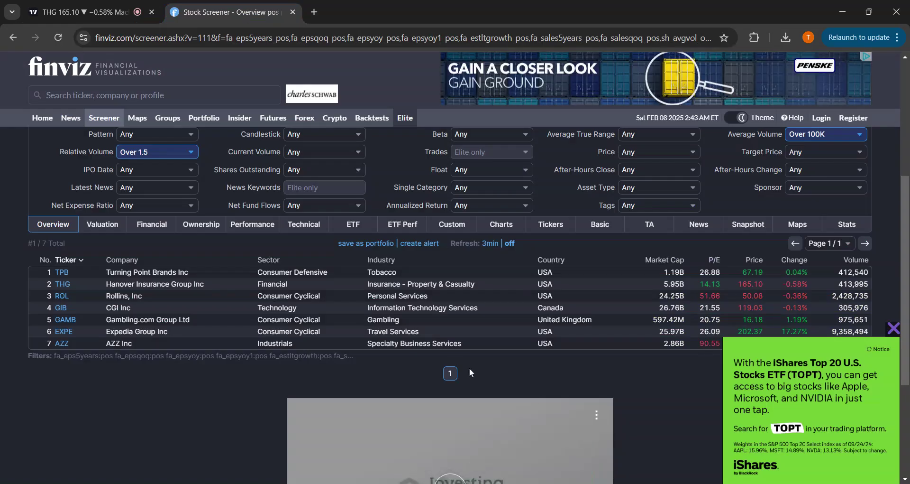
click(105, 11)
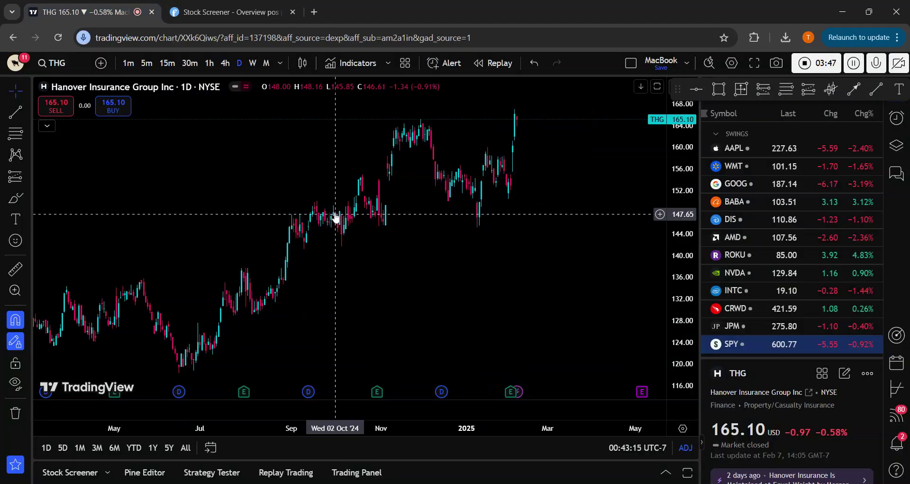
text(ROL)
key(Return)
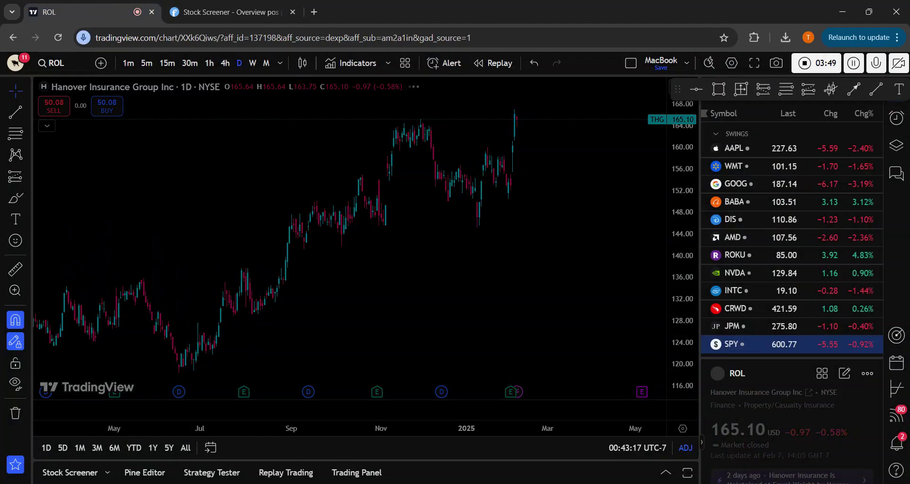
scroll(380, 228, down, 5)
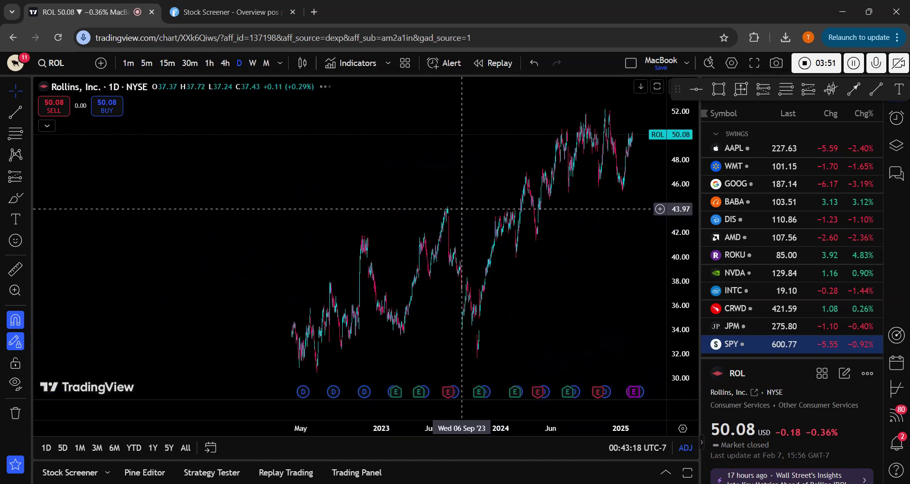
scroll(417, 199, up, 8)
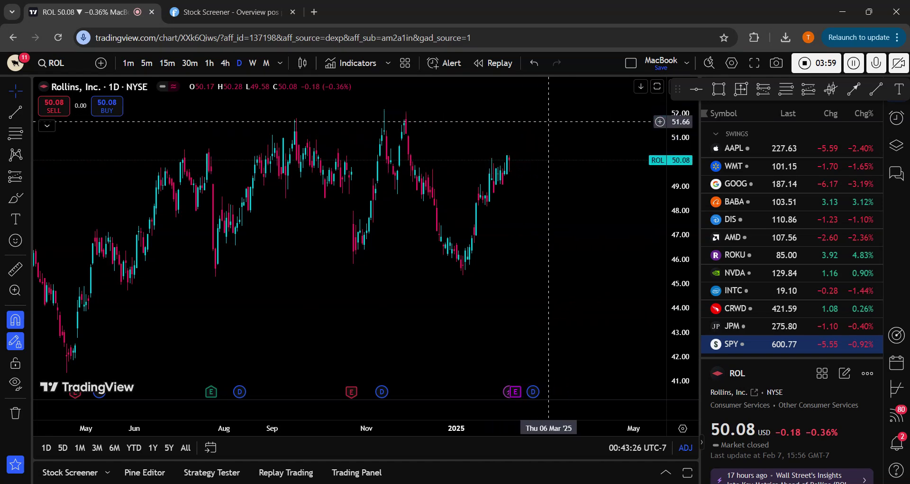
Step: Look up the ticker below ROL in the Finviz results, then load the GIB chart in TradingView and examine its recent highs
click(220, 15)
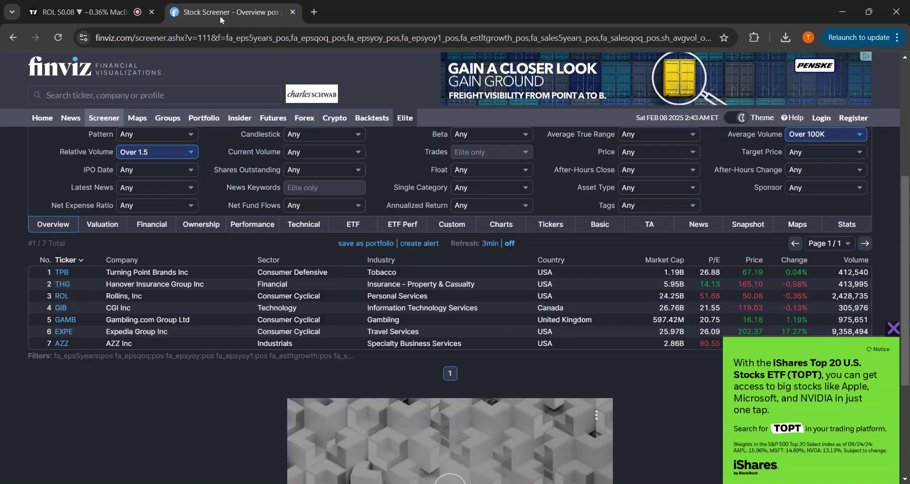
click(85, 13)
text(GIB)
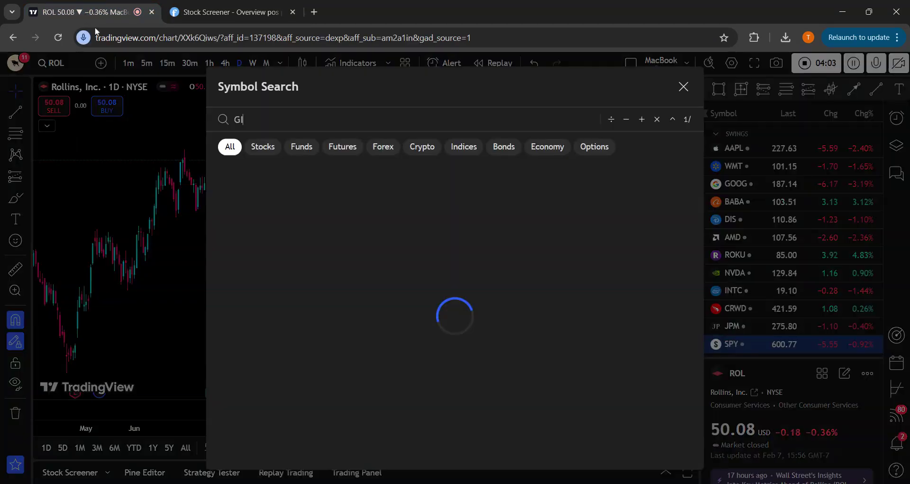
key(Return)
scroll(463, 244, down, 5)
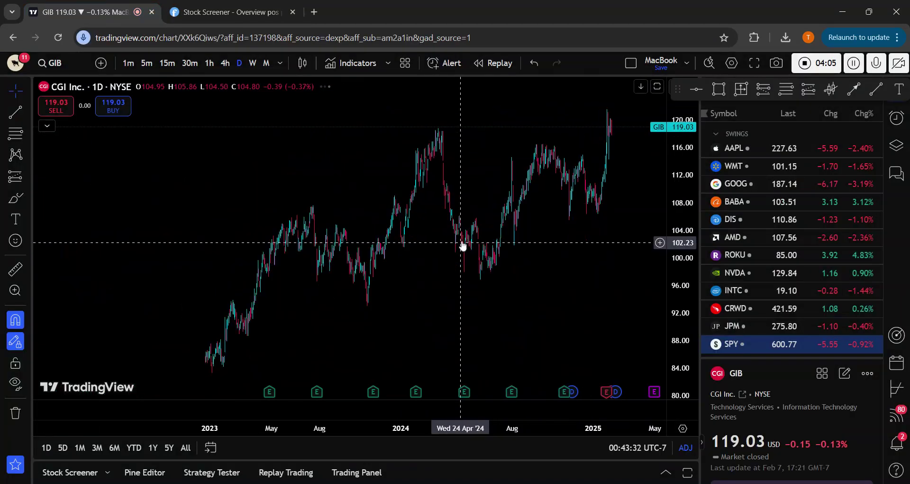
scroll(455, 218, up, 6)
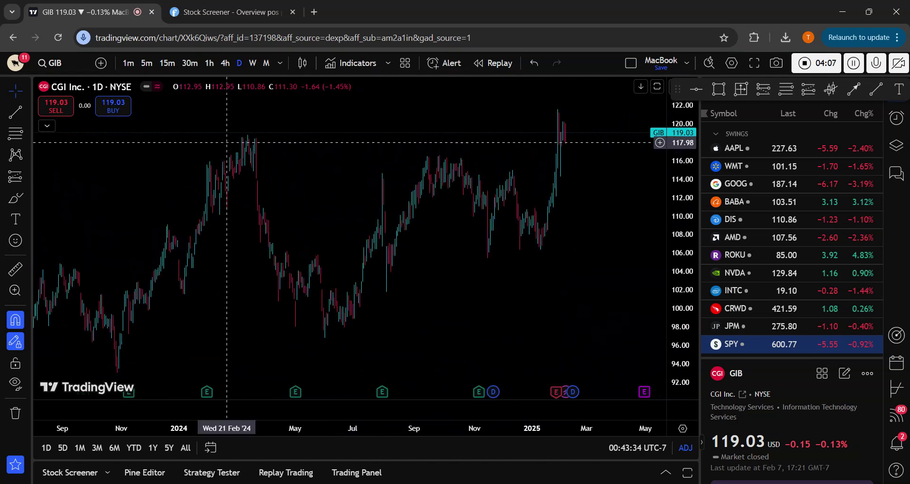
scroll(531, 142, up, 4)
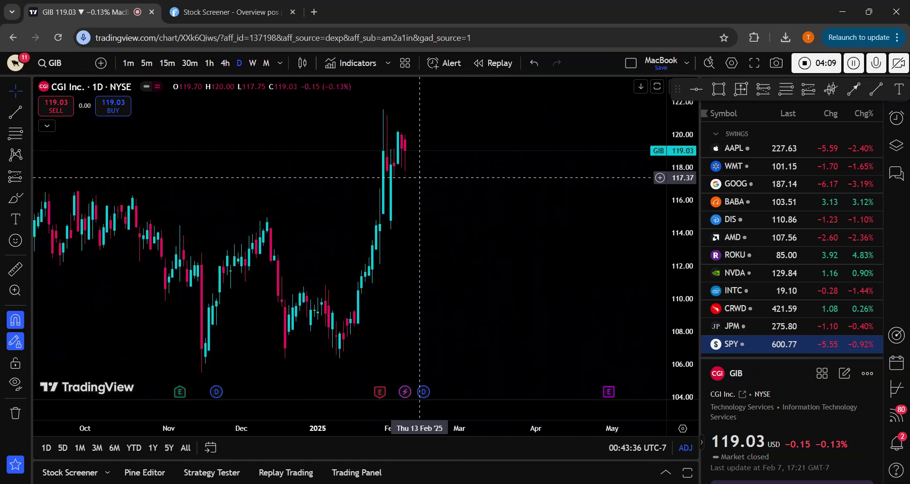
Step: Draw two converging trend lines around GIB's latest candles, the upper from about 121.28 to 119.03 and the lower from about 117.04 to 119.21
scroll(467, 157, up, 3)
drag(475, 179, 463, 178)
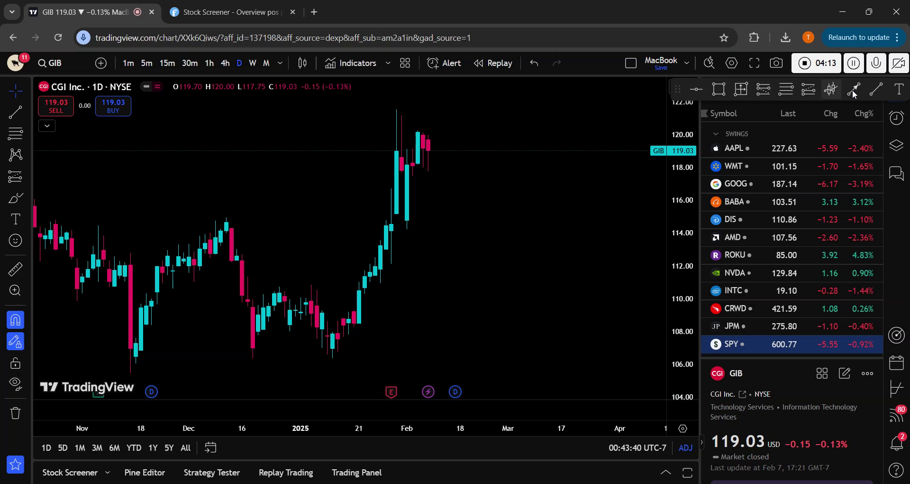
click(874, 90)
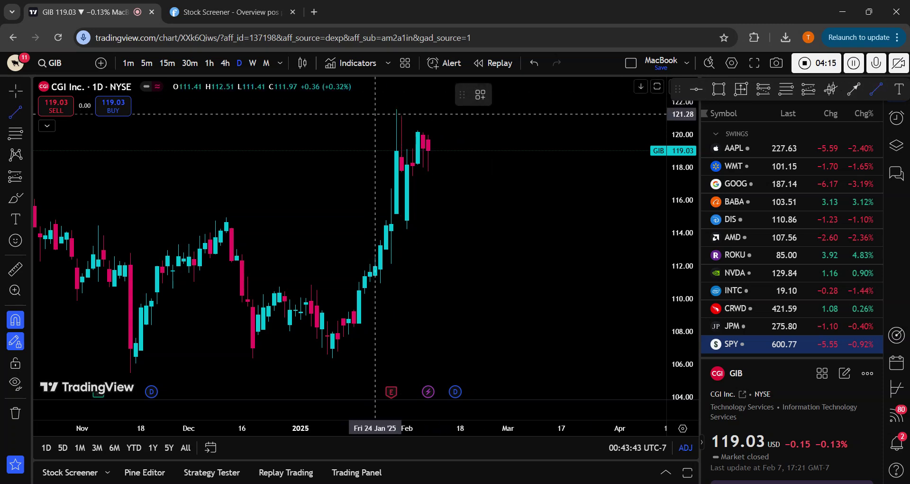
click(375, 114)
click(476, 151)
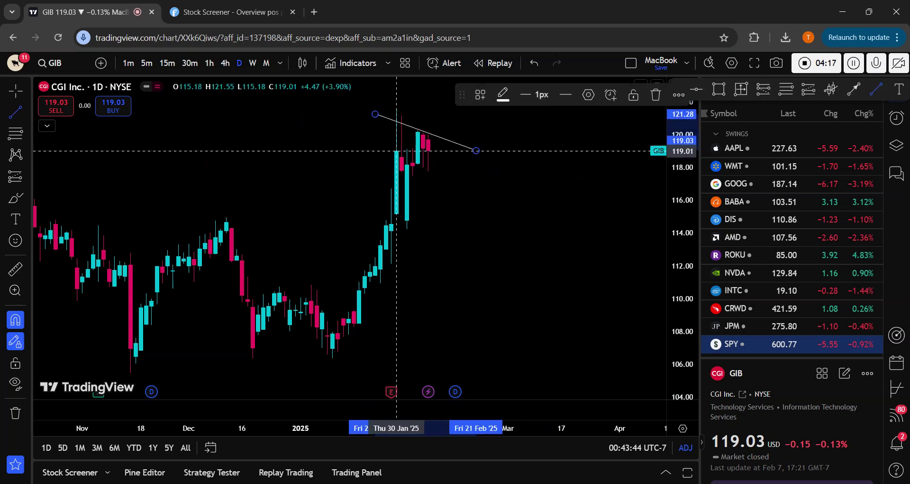
click(359, 183)
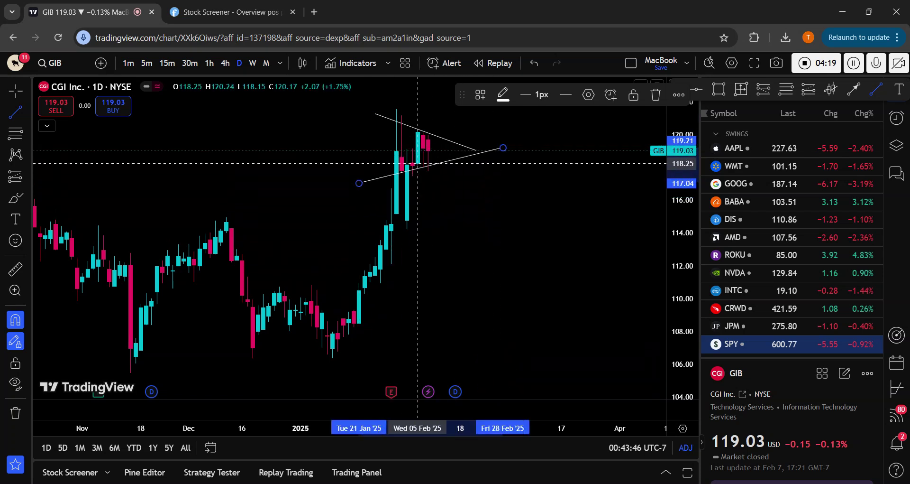
Step: Draw an upward arrow above the tip of the converging trend lines, from about 120.33 on 21 Feb '25 to 3 Mar '25
click(854, 89)
click(476, 129)
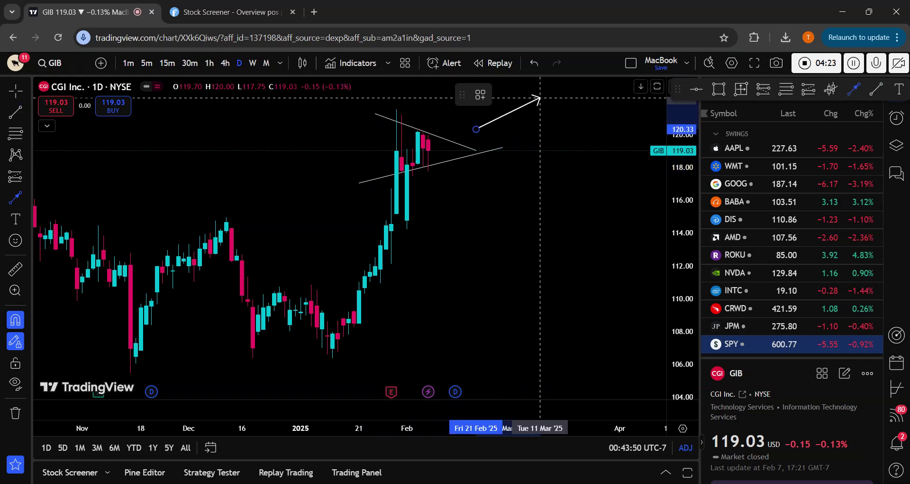
click(509, 88)
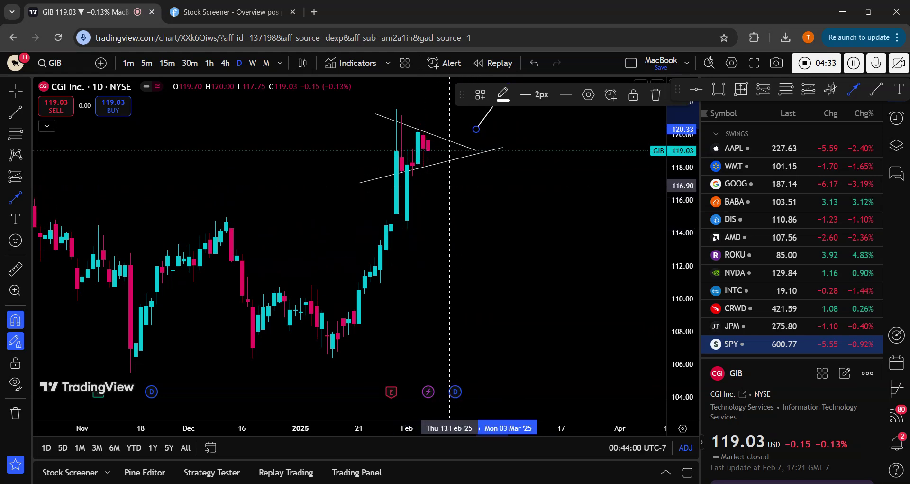
scroll(456, 199, down, 2)
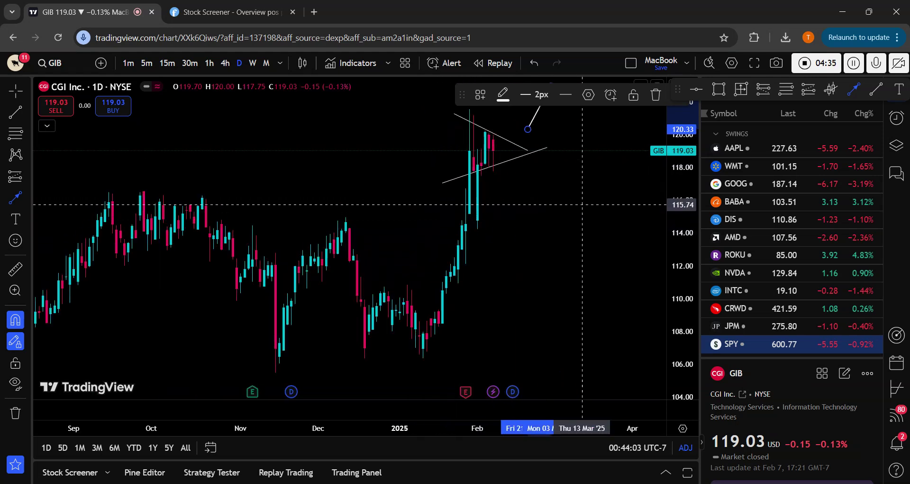